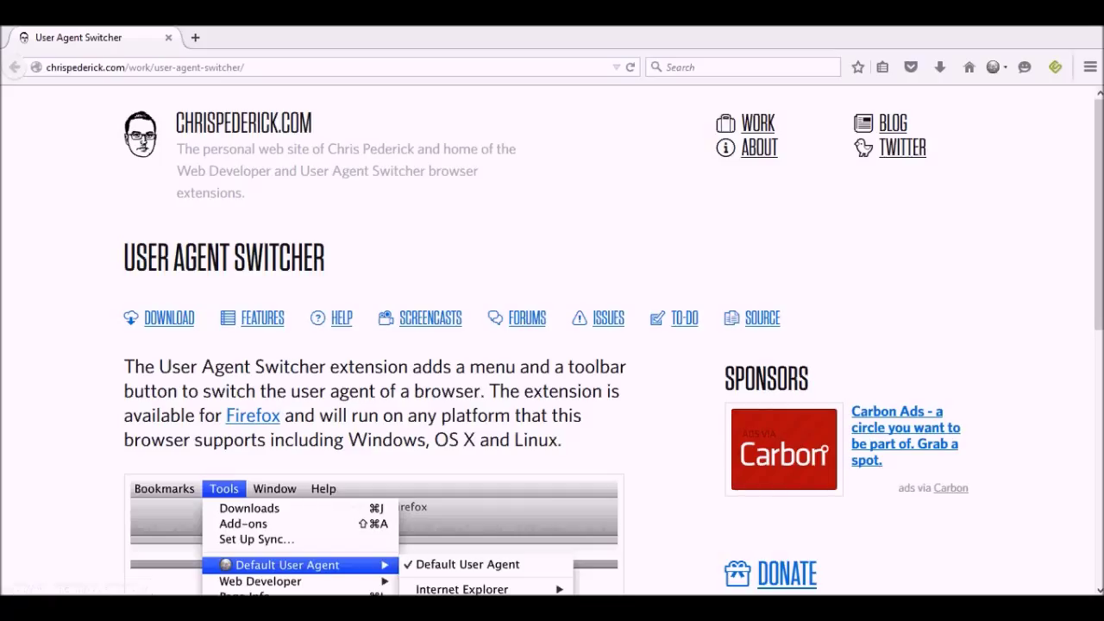
pyautogui.scroll(-2, 552, 340)
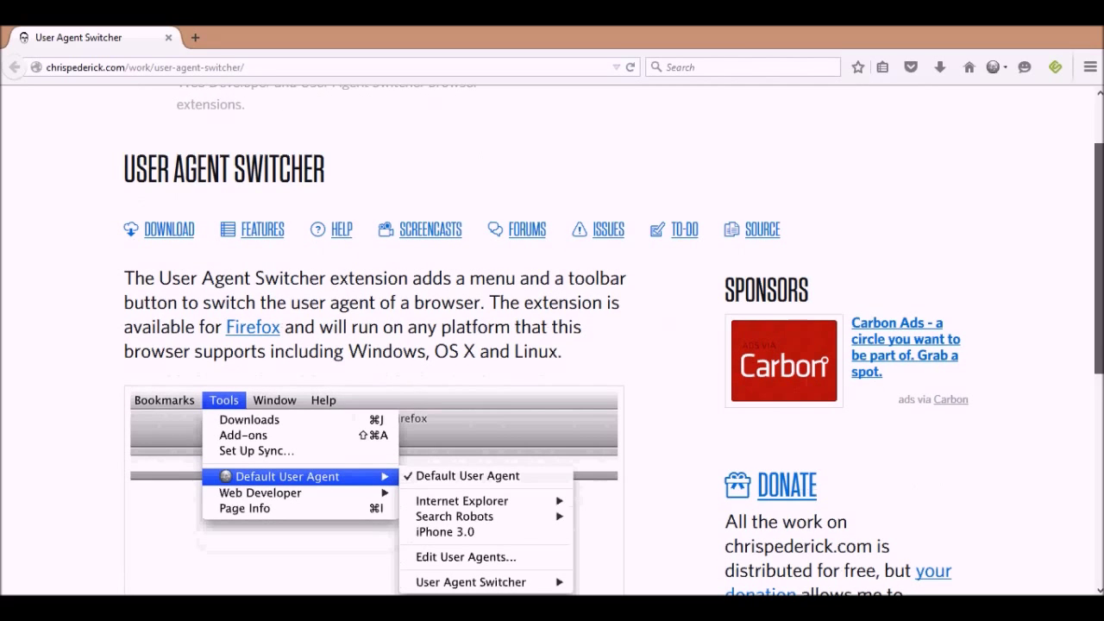
pyautogui.scroll(-1, 613, 346)
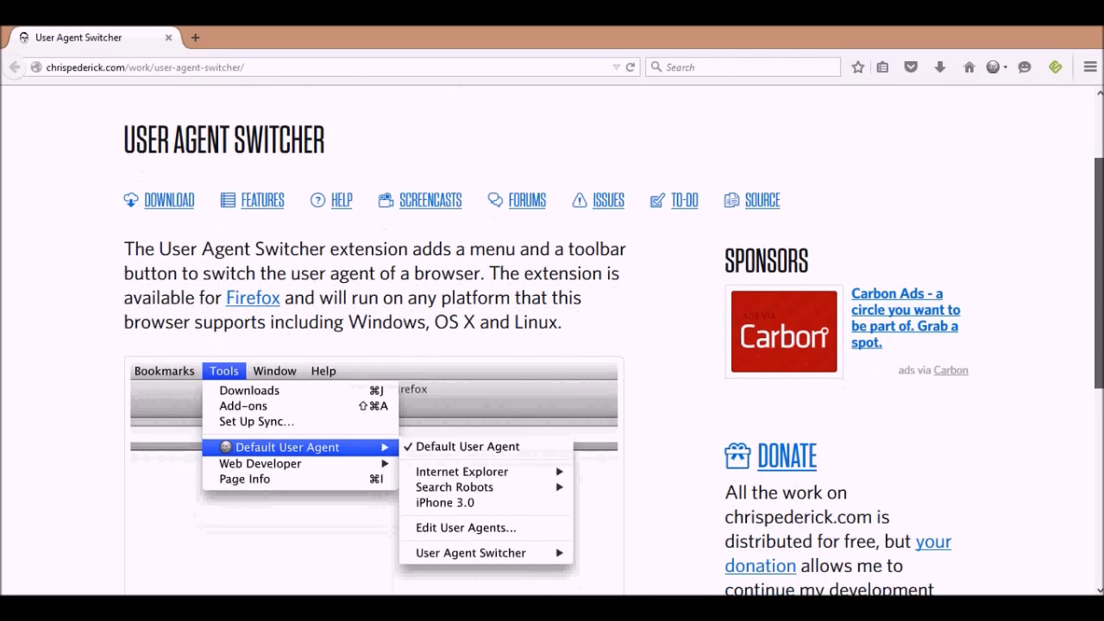
pyautogui.scroll(-4, 552, 345)
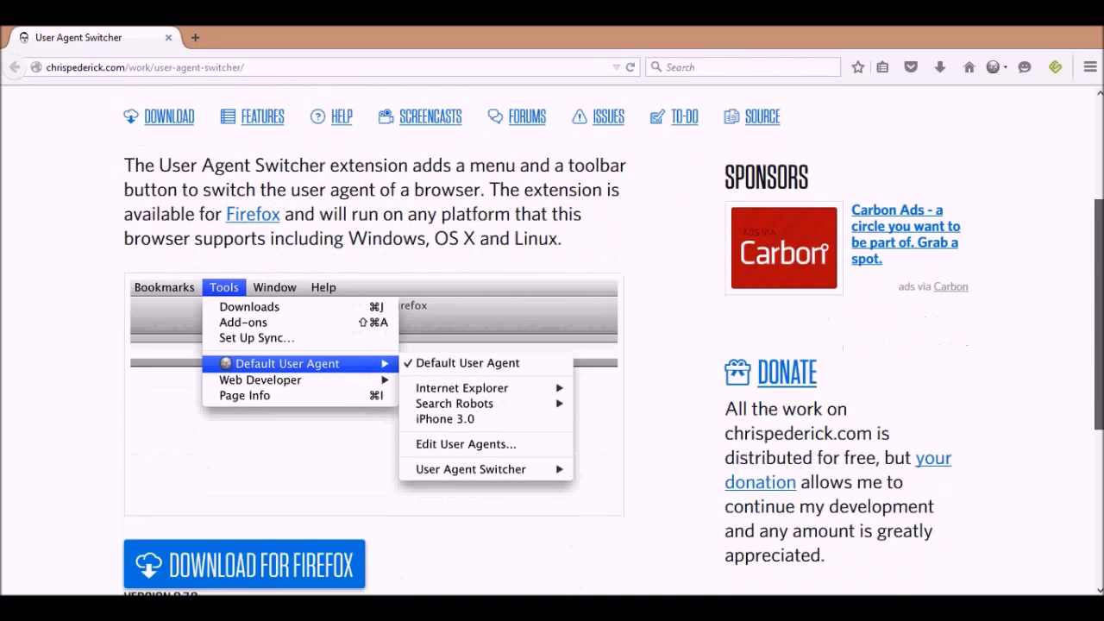
pyautogui.scroll(-3, 552, 345)
pyautogui.scroll(-2, 552, 345)
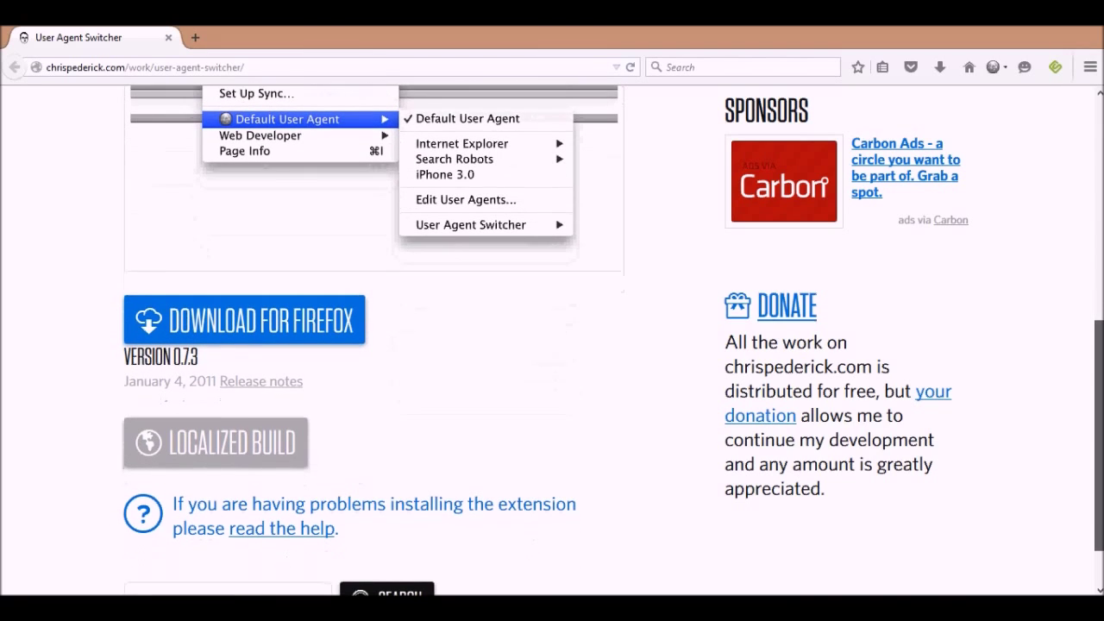
pyautogui.scroll(2, 552, 345)
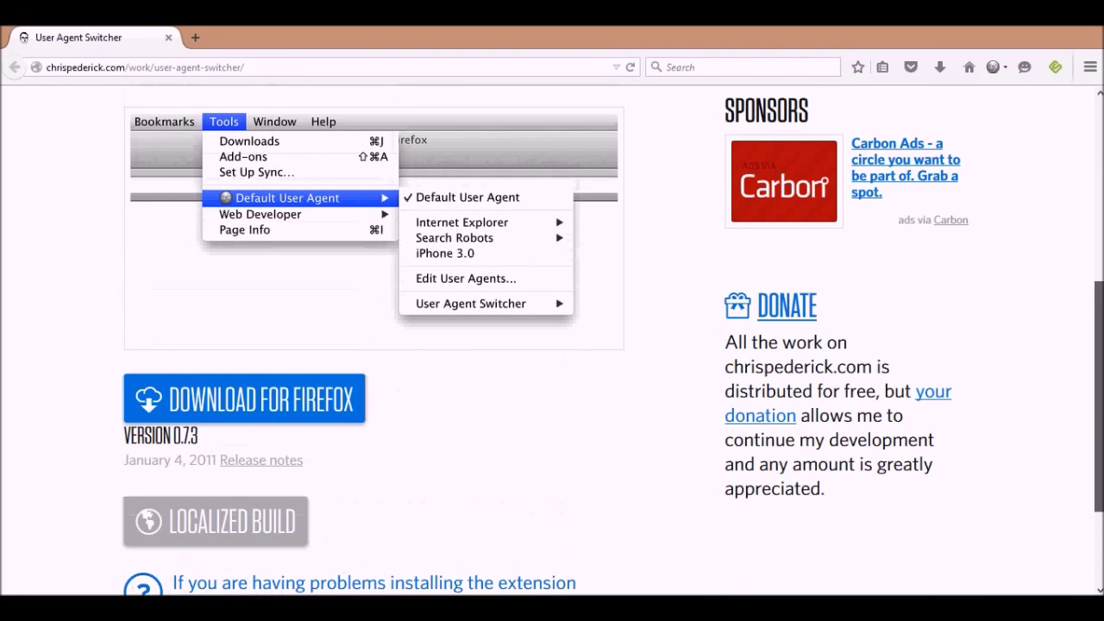
pyautogui.scroll(-2, 552, 345)
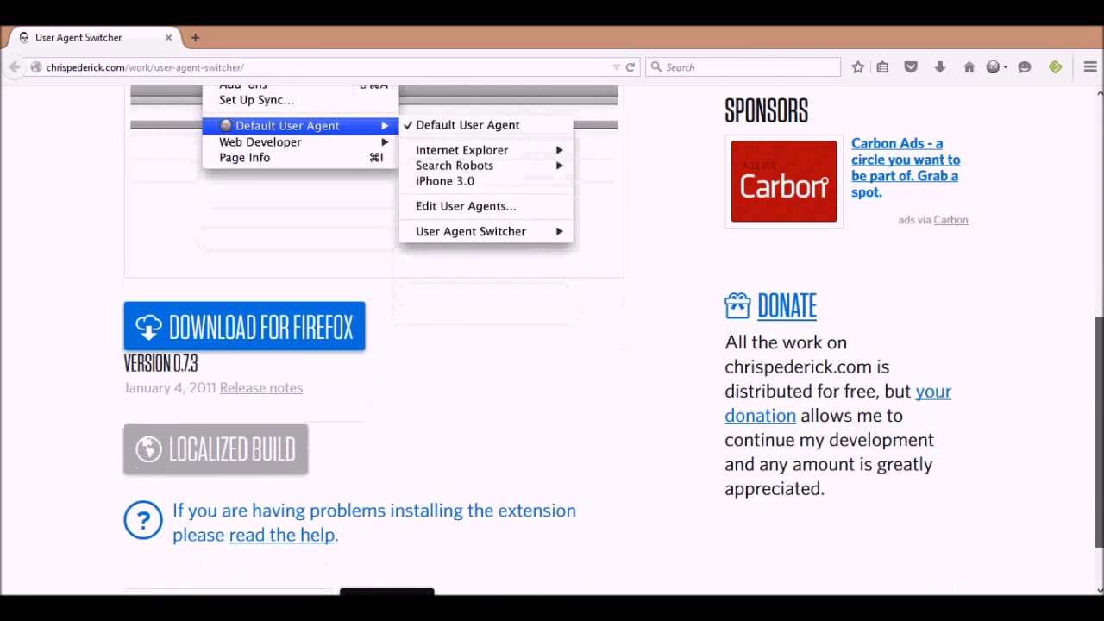
pyautogui.scroll(-1, 552, 345)
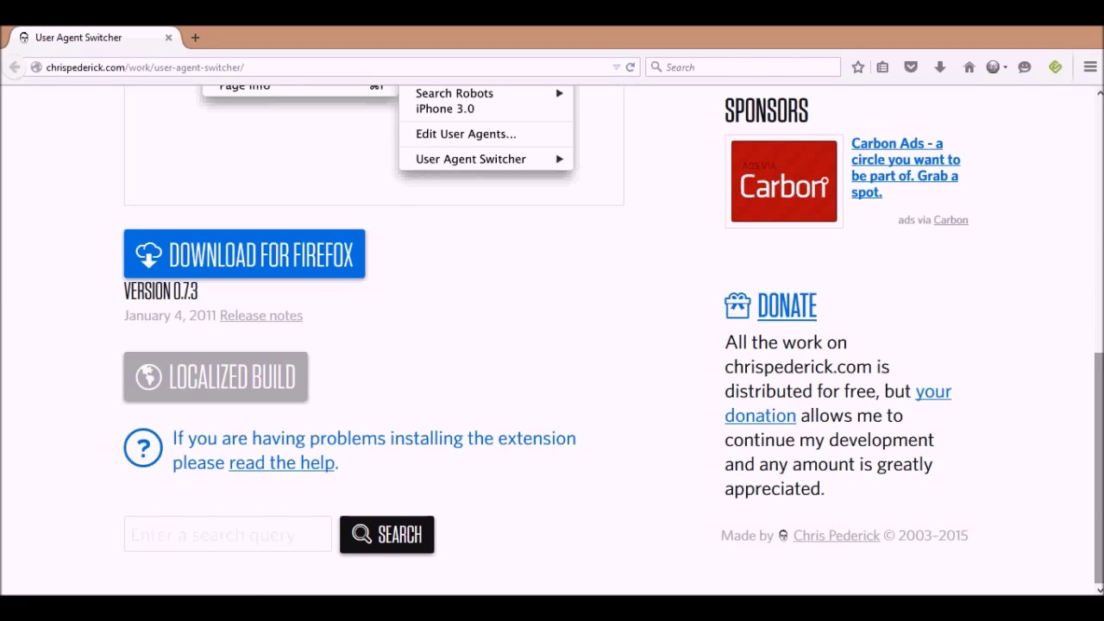
pyautogui.scroll(5, 552, 345)
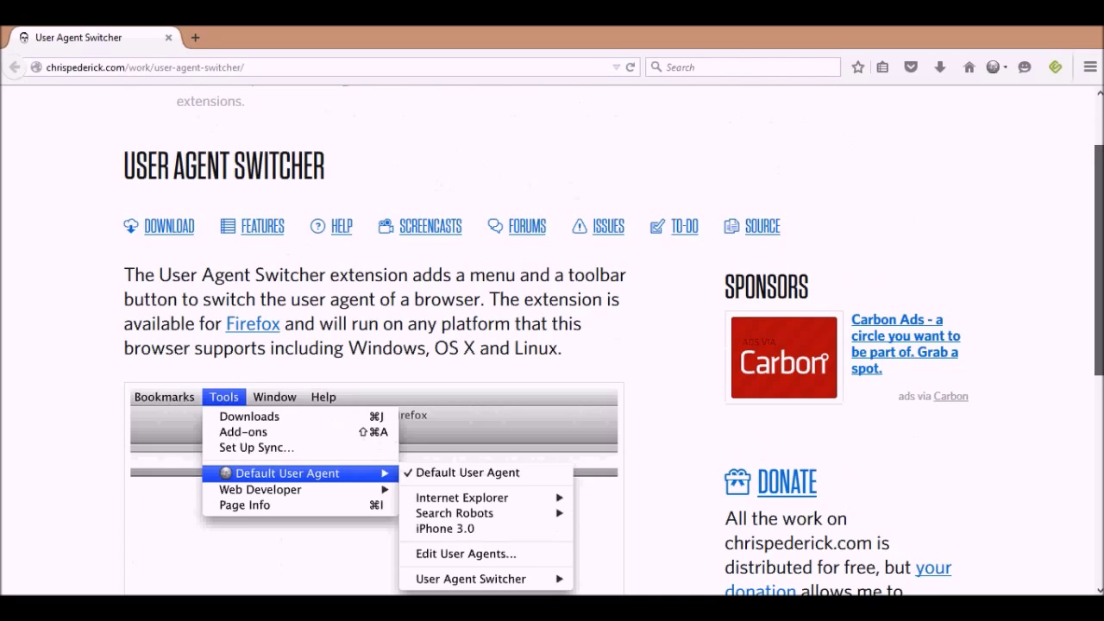
pyautogui.scroll(-2, 552, 345)
pyautogui.scroll(-1, 552, 345)
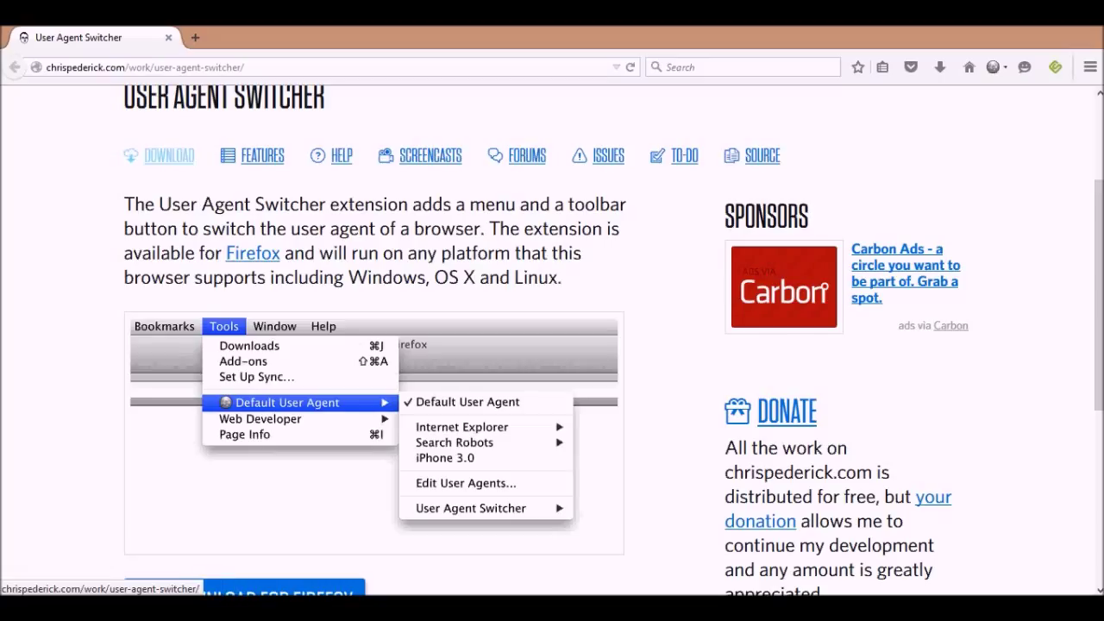
# Follow the download links to the User Agent Switcher 0.7.3.1 listing on addons.mozilla.org.
pyautogui.click(170, 155)
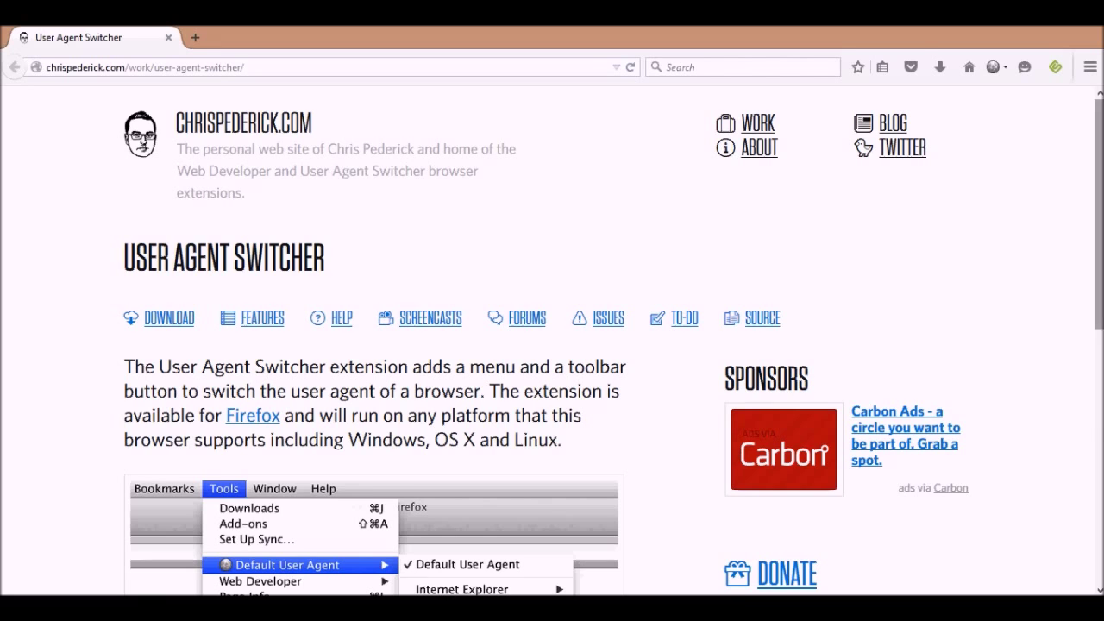
pyautogui.scroll(-5, 552, 345)
pyautogui.scroll(-3, 371, 345)
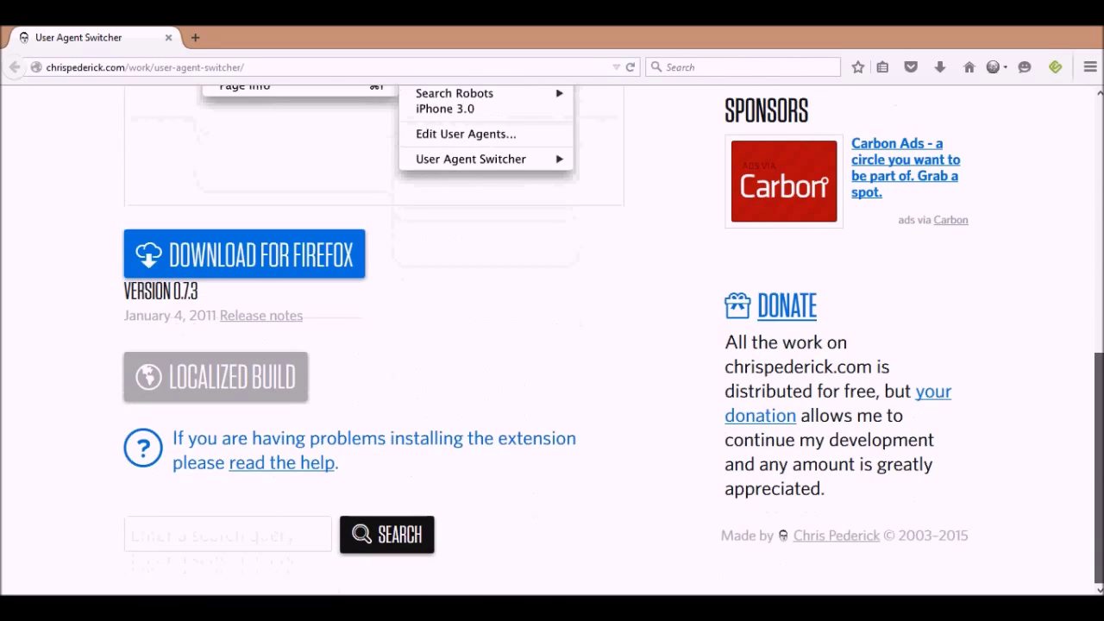
pyautogui.click(244, 253)
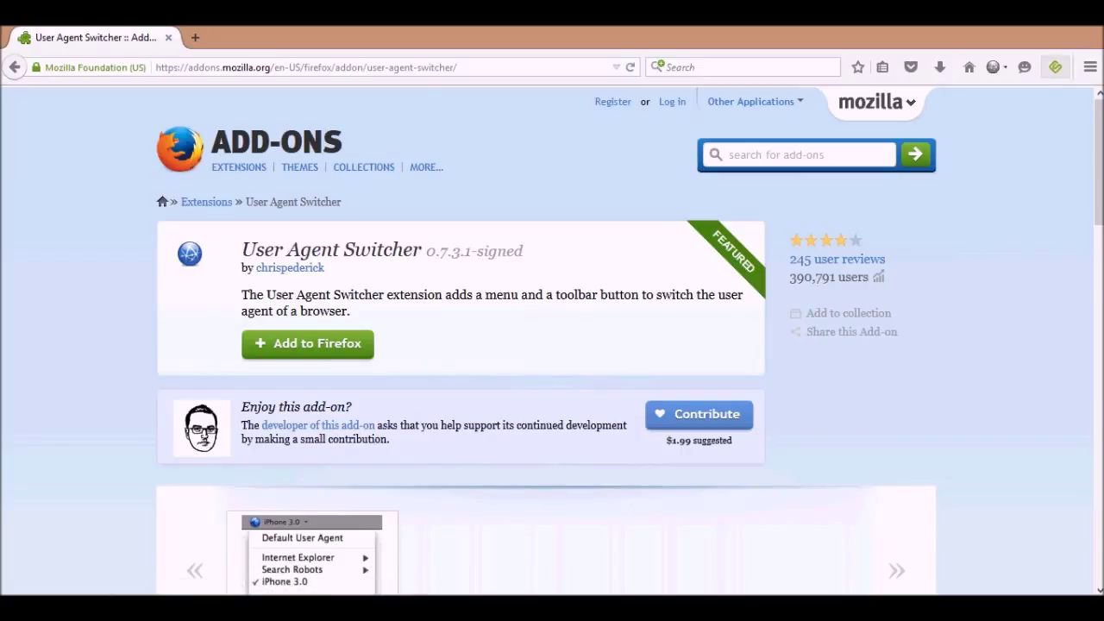
pyautogui.click(1090, 67)
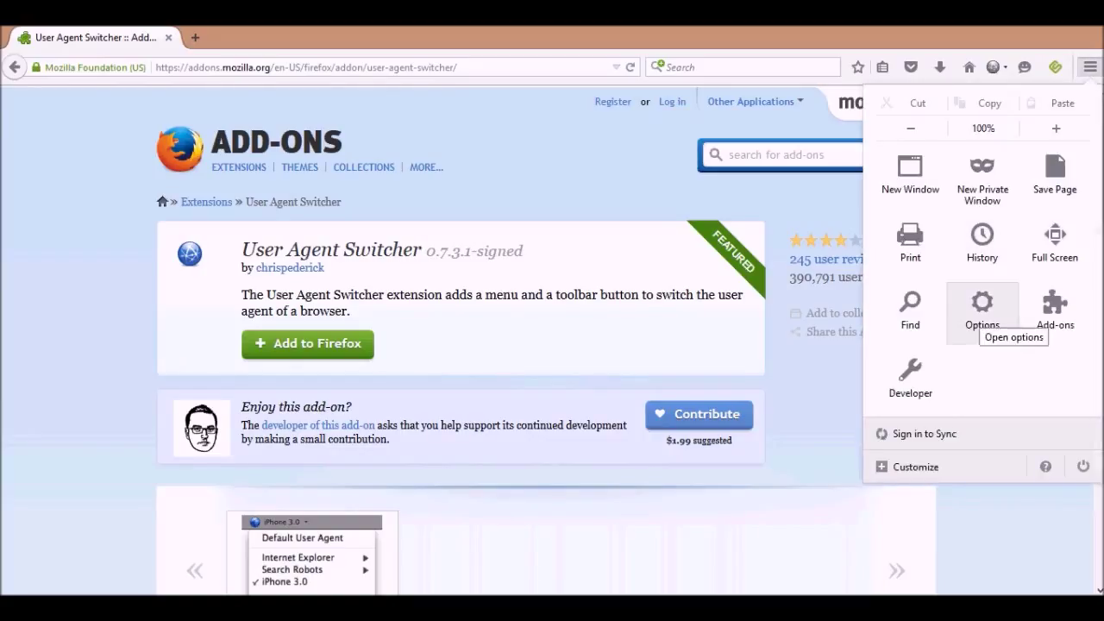
pyautogui.click(915, 466)
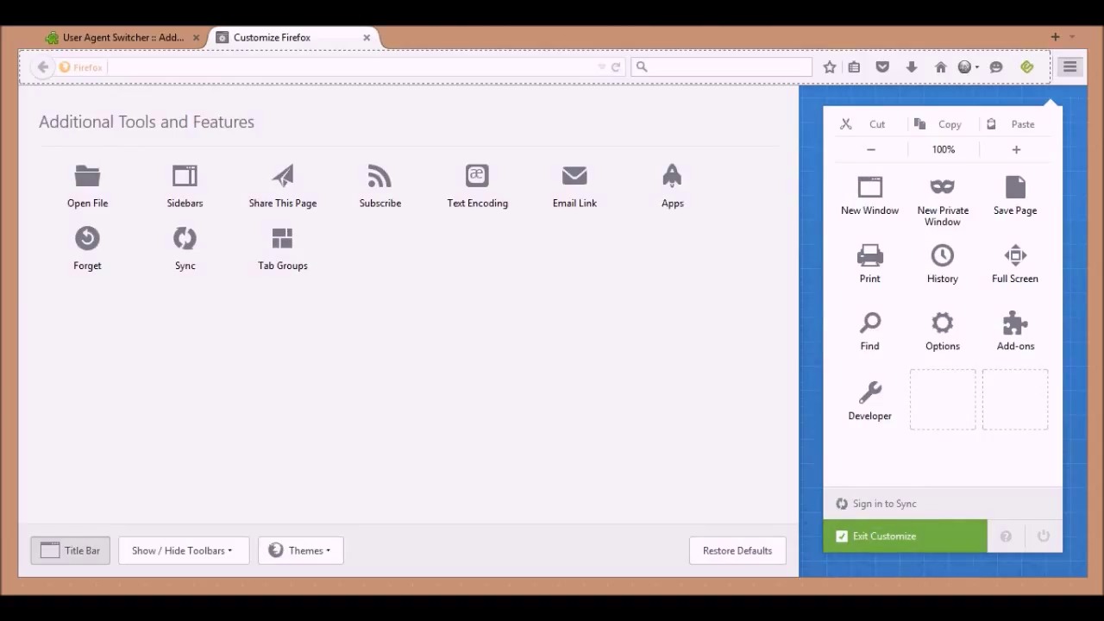
pyautogui.click(897, 536)
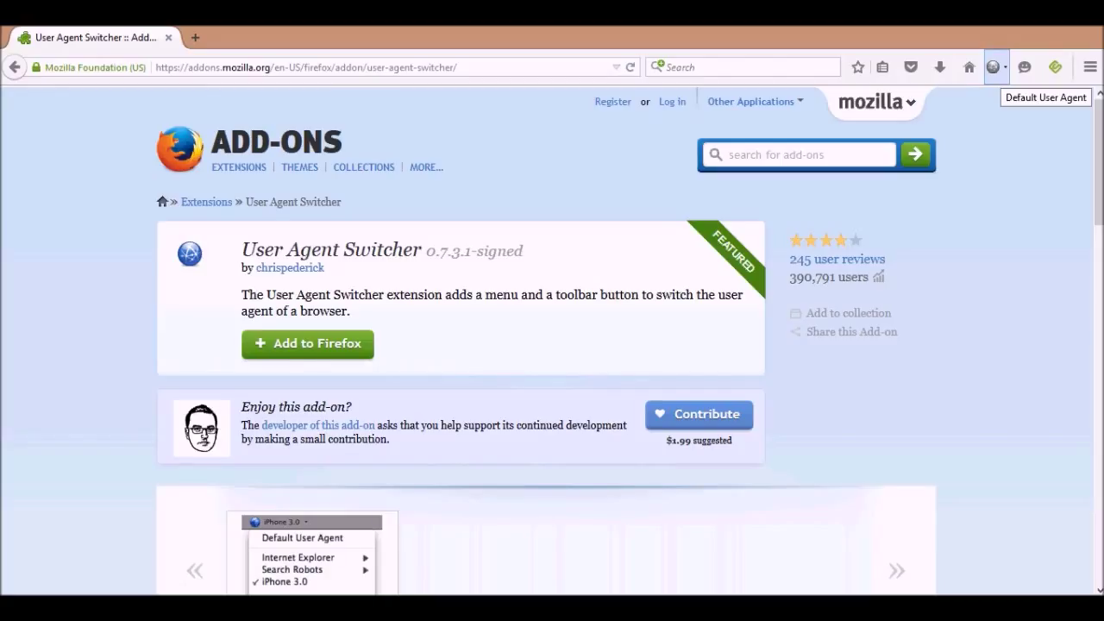
# Browse the User Agent Switcher toolbar menu's user agent submenus to reach iPhone 3.0.
pyautogui.click(997, 67)
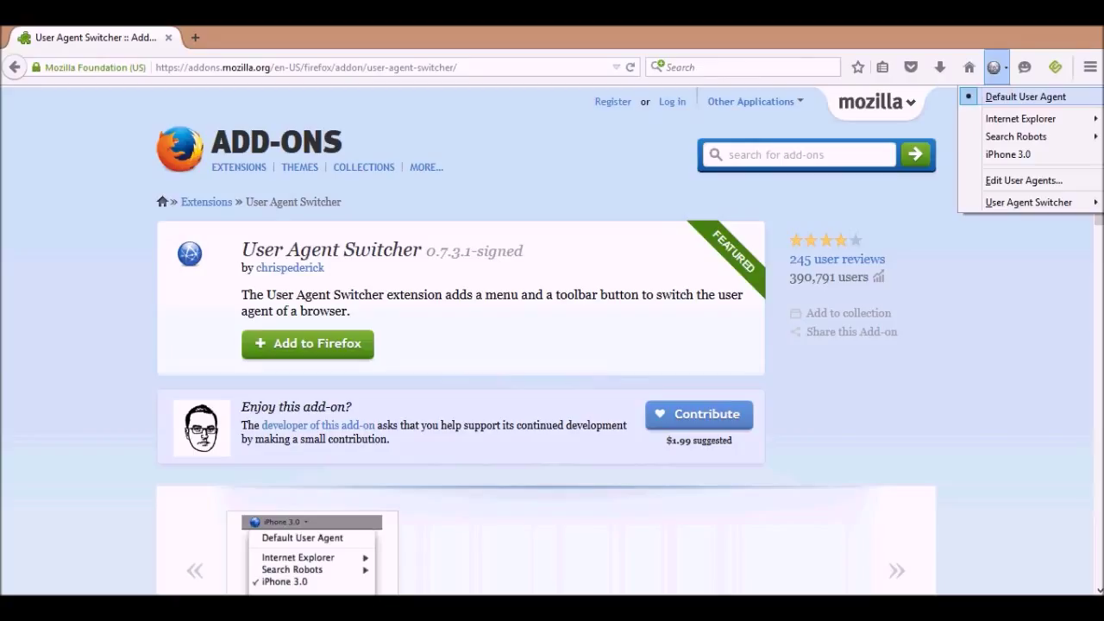
pyautogui.moveTo(1020, 119)
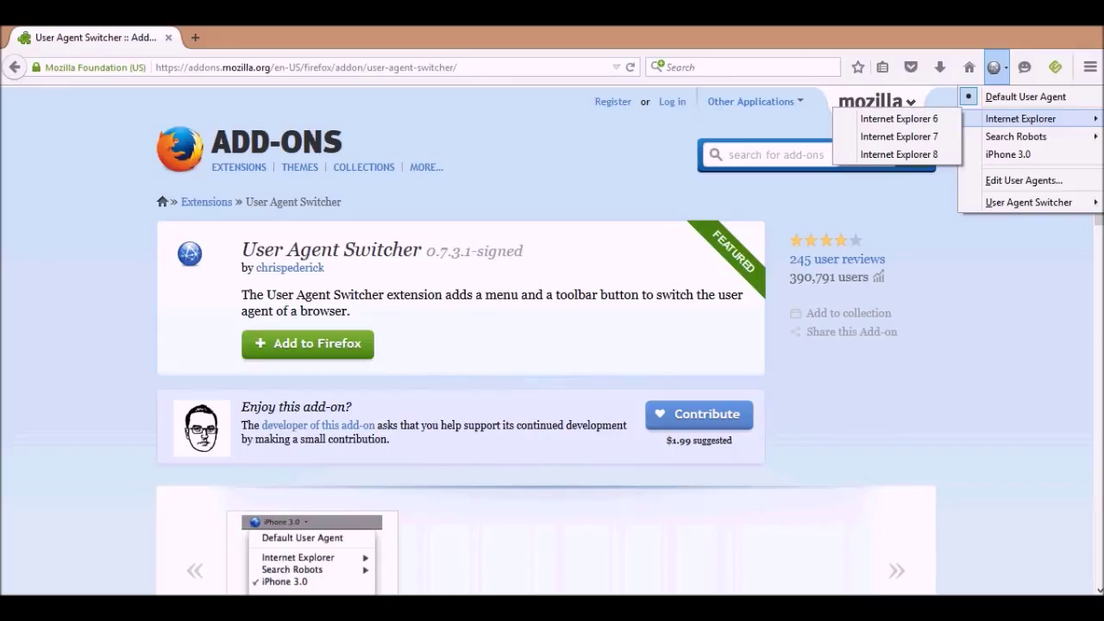
pyautogui.moveTo(1017, 136)
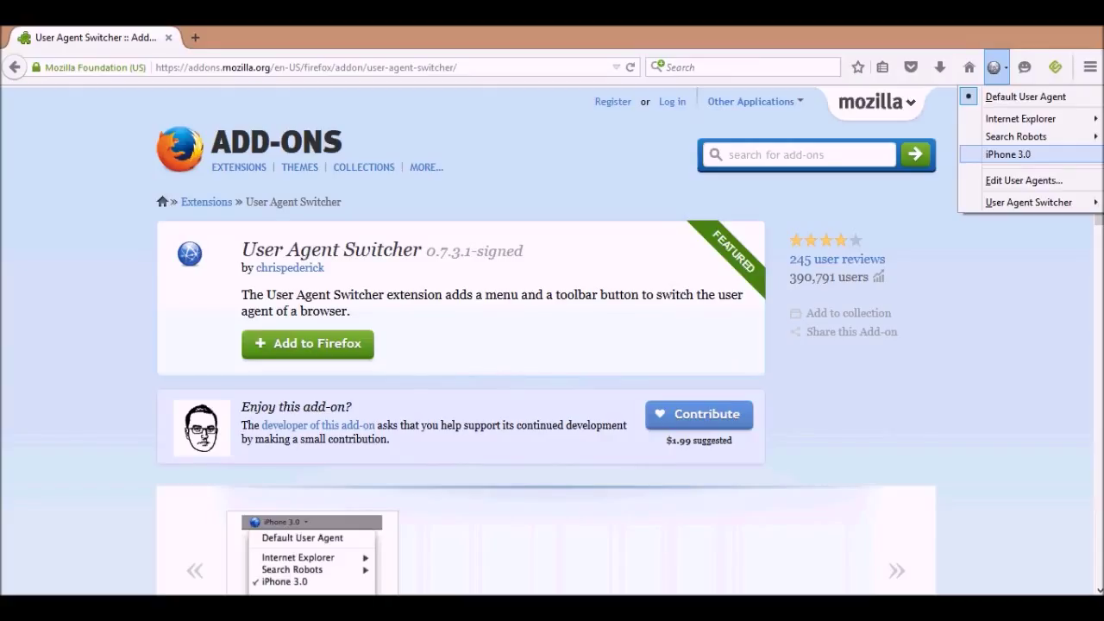
# Apply the iPhone 3.0 user agent, then load Bing and search for 'test'.
pyautogui.press('Return')
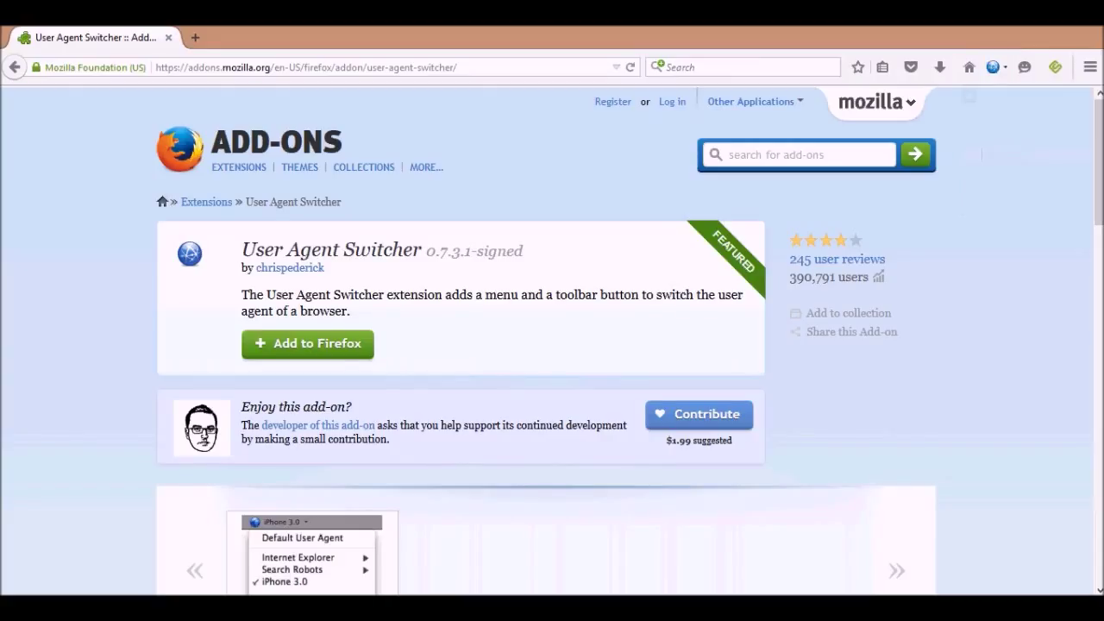
pyautogui.click(306, 67)
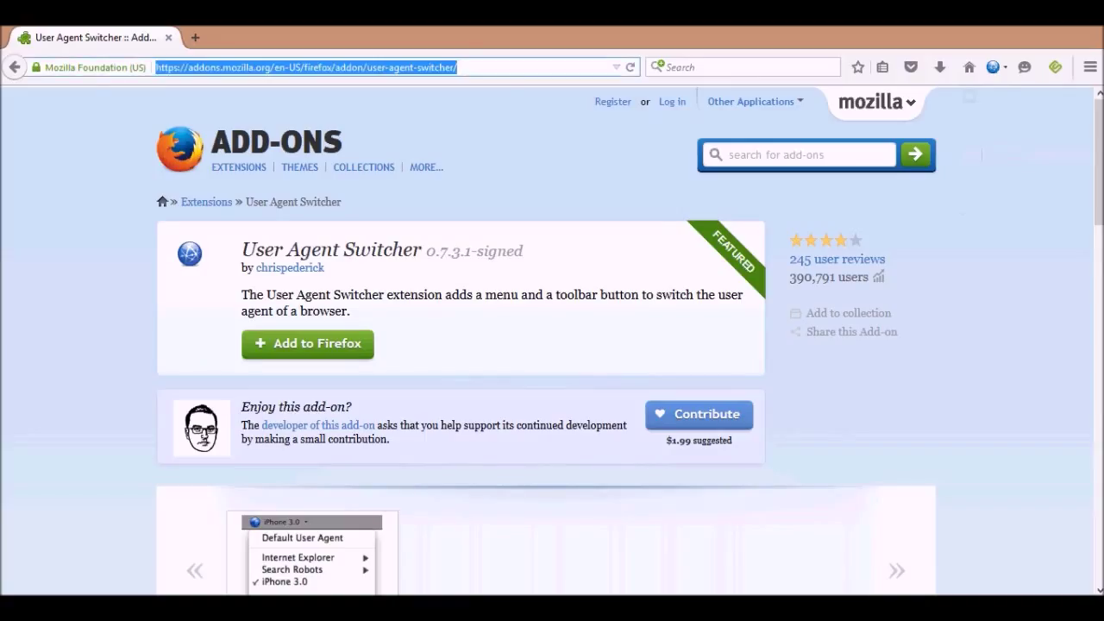
pyautogui.write('bing.com/')
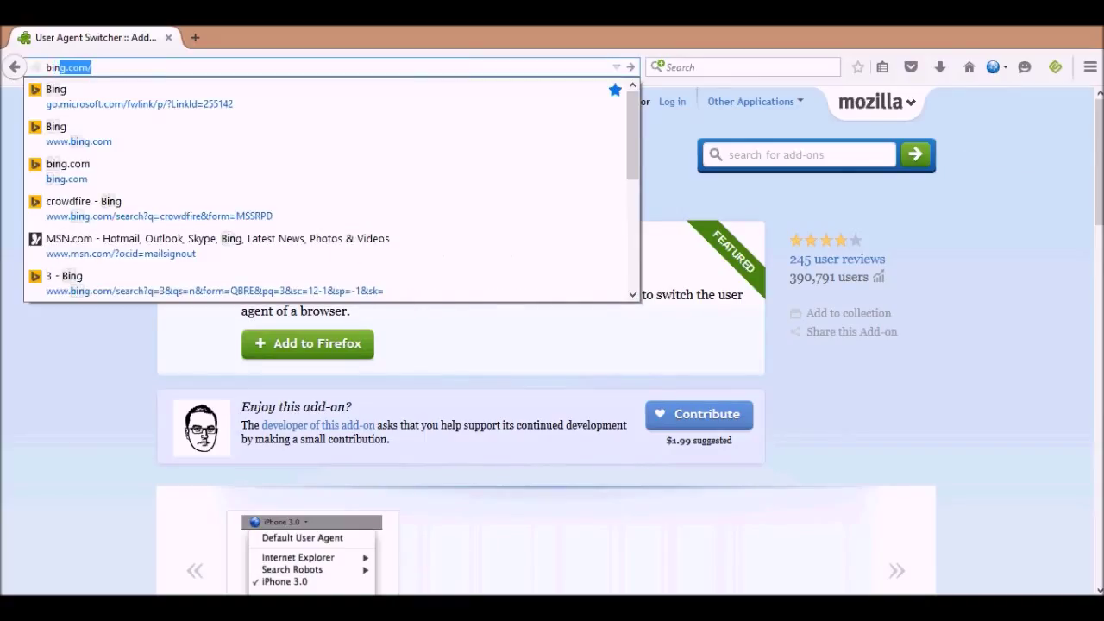
pyautogui.press('Return')
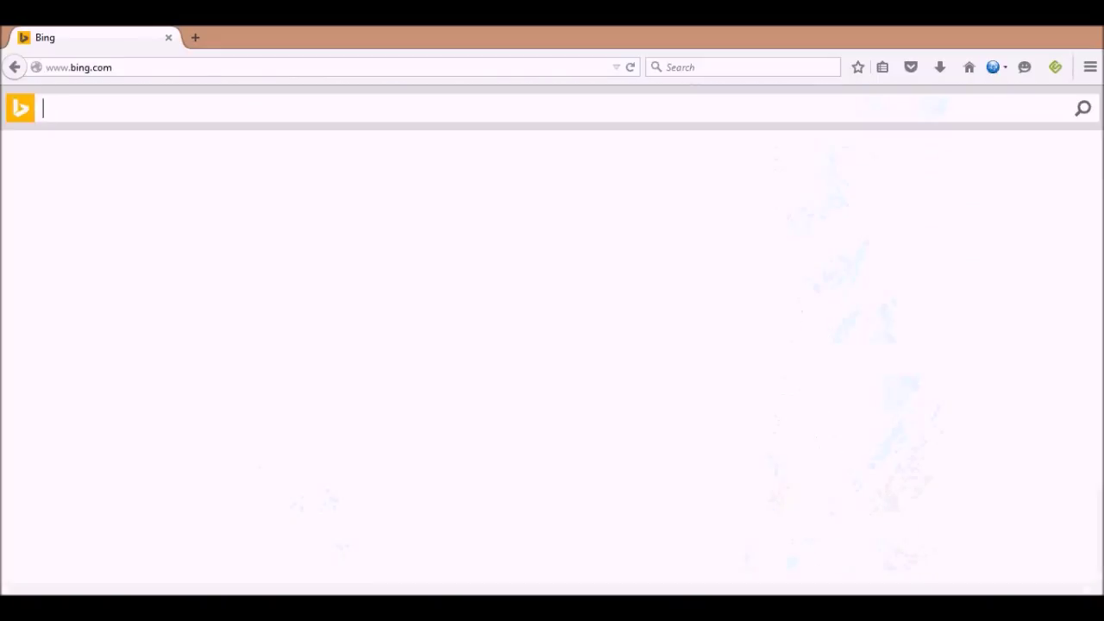
pyautogui.write('test')
pyautogui.press('Return')
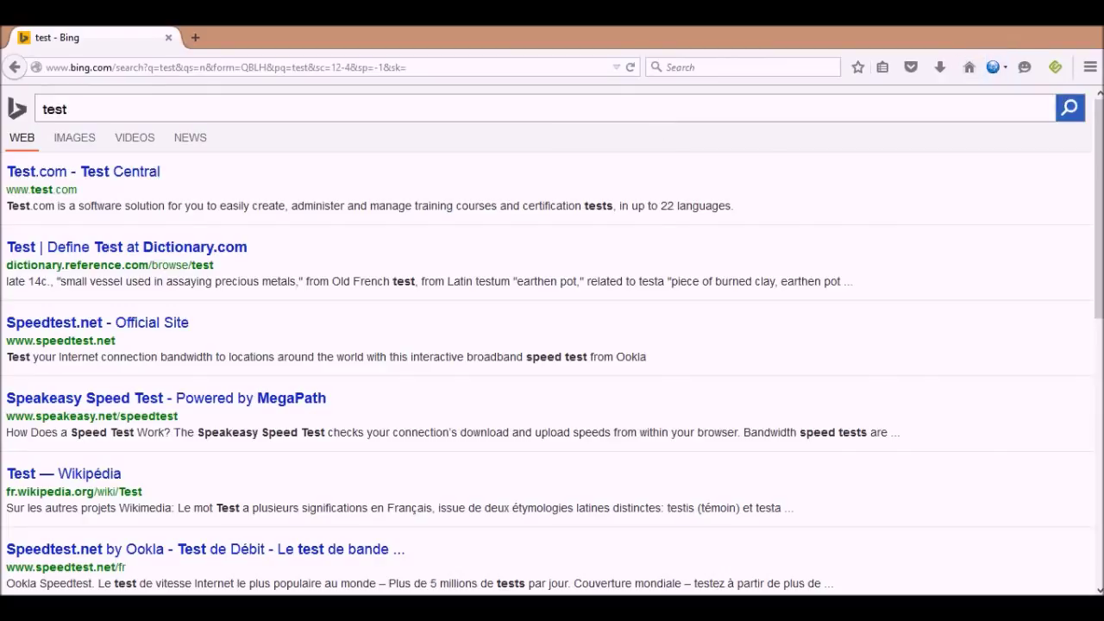
# Switch the User Agent Switcher back to Default User Agent.
pyautogui.click(677, 109)
pyautogui.press('BackSpace')
pyautogui.press('BackSpace')
pyautogui.press('BackSpace')
pyautogui.press('BackSpace')
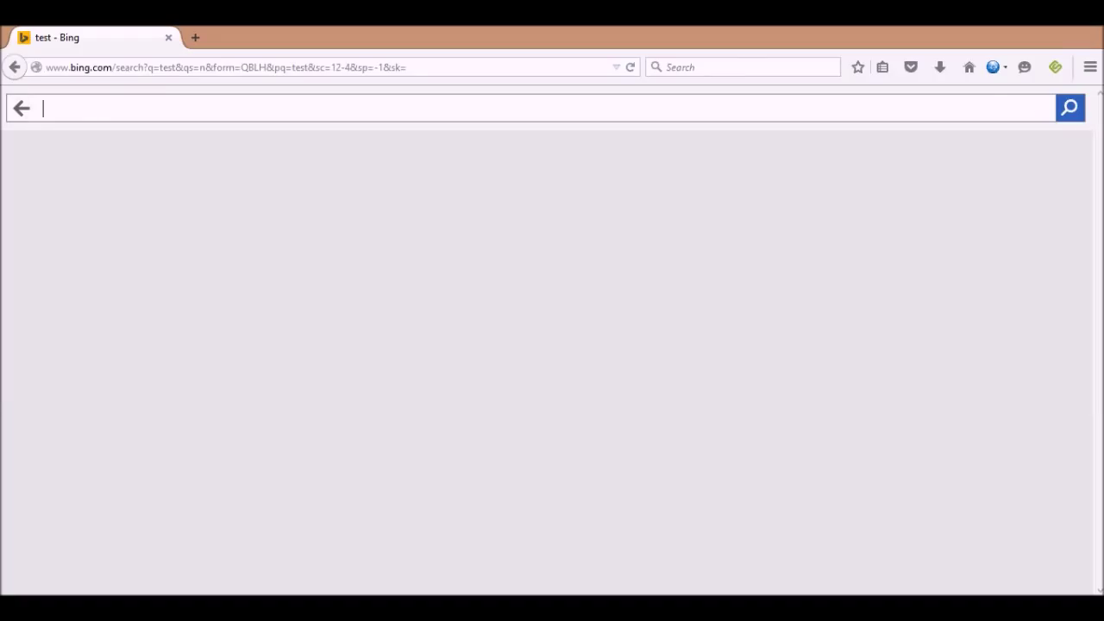
pyautogui.click(911, 67)
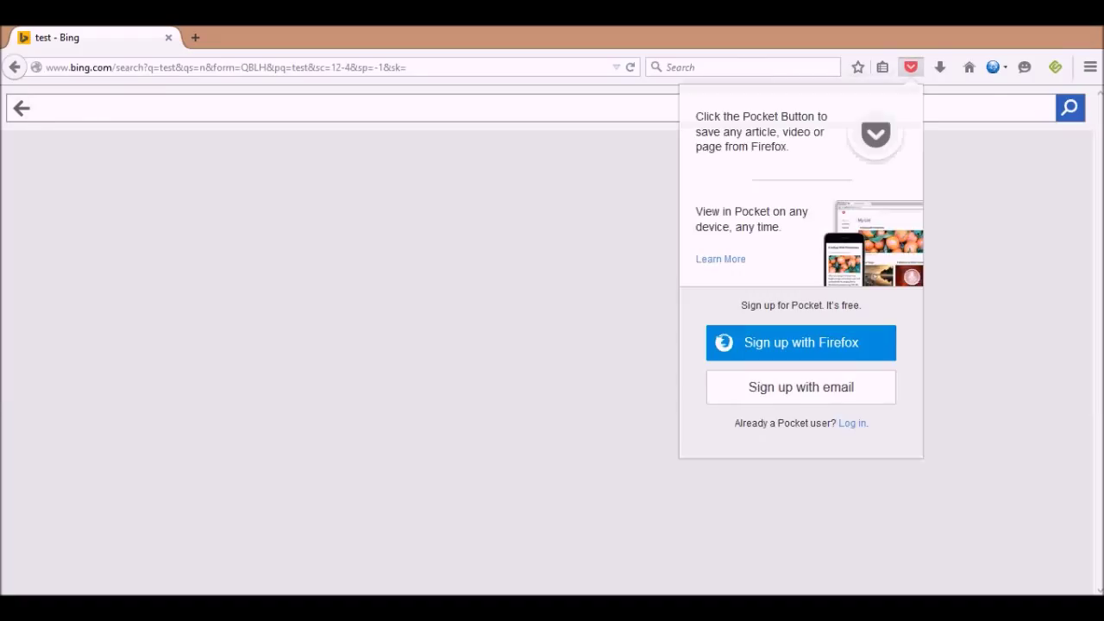
pyautogui.click(996, 66)
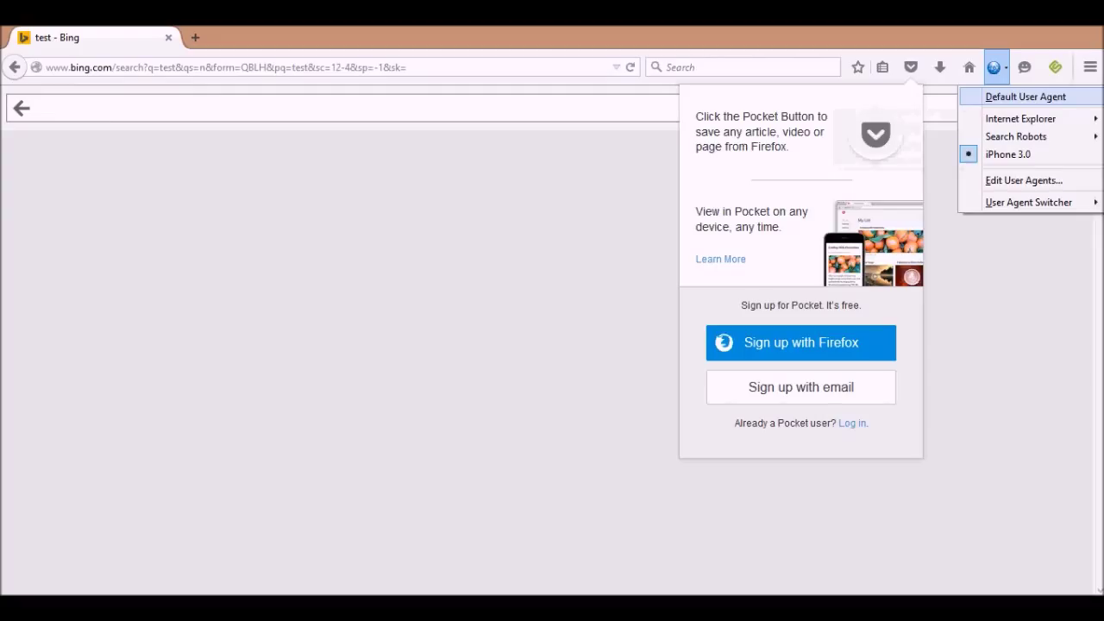
pyautogui.press('Return')
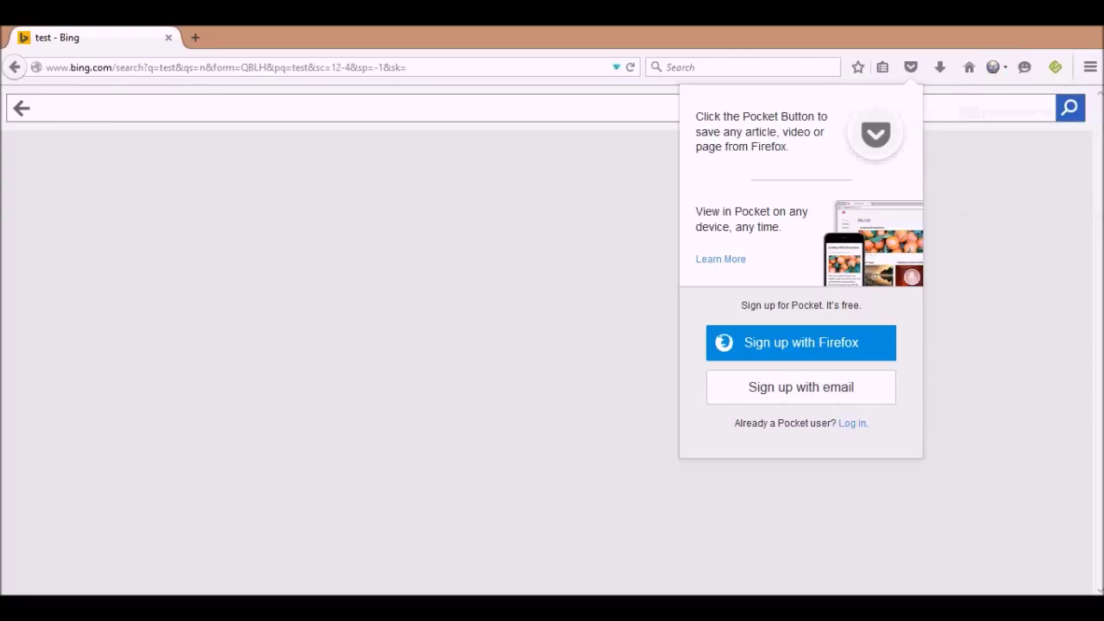
# Reload the Bing home page from the address bar.
pyautogui.hotkey('ctrl', 'l')
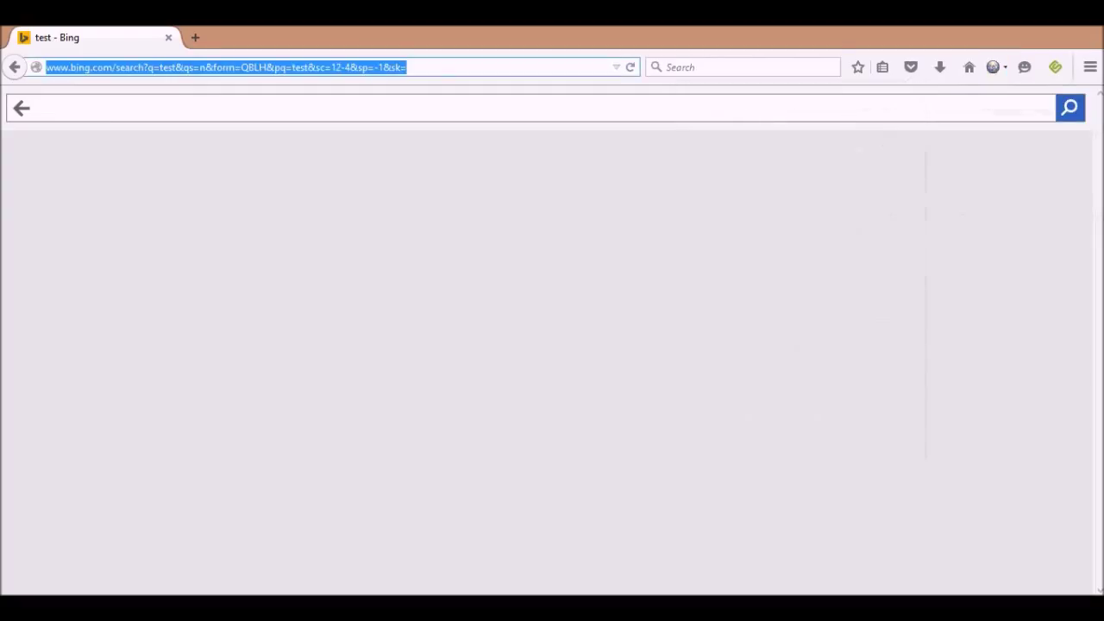
pyautogui.write('bin')
pyautogui.press('Return')
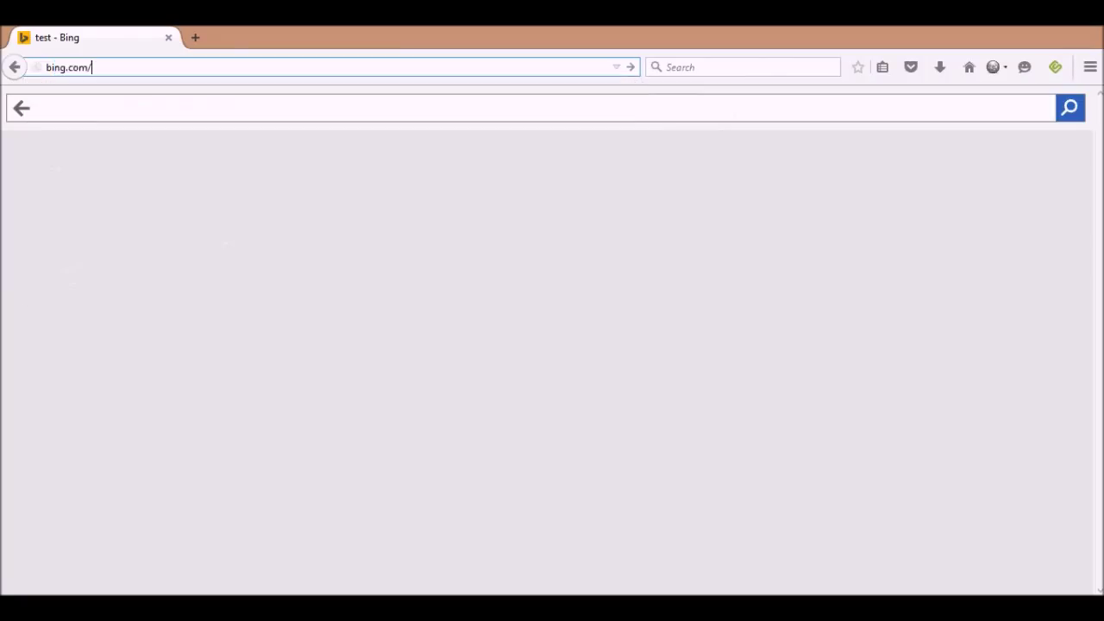